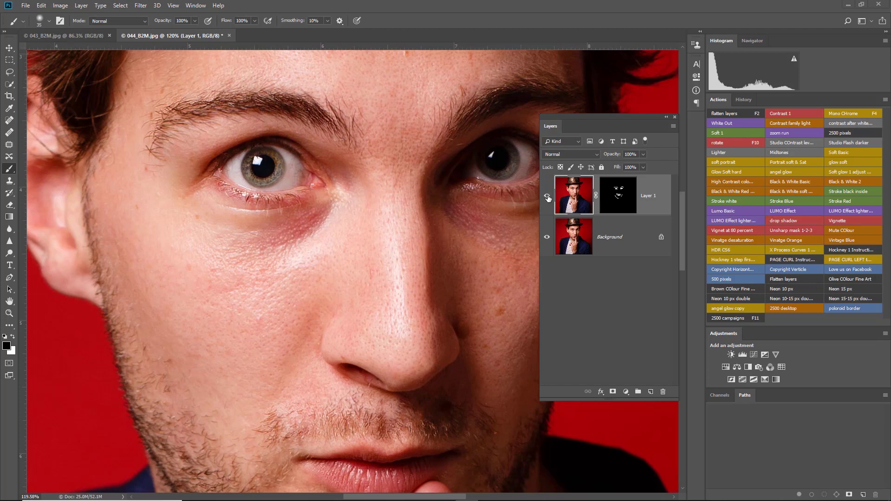
# Hide Layer 1 and add a Levels adjustment above the Background with black input 16 and white input 239.
pyautogui.click(547, 195)
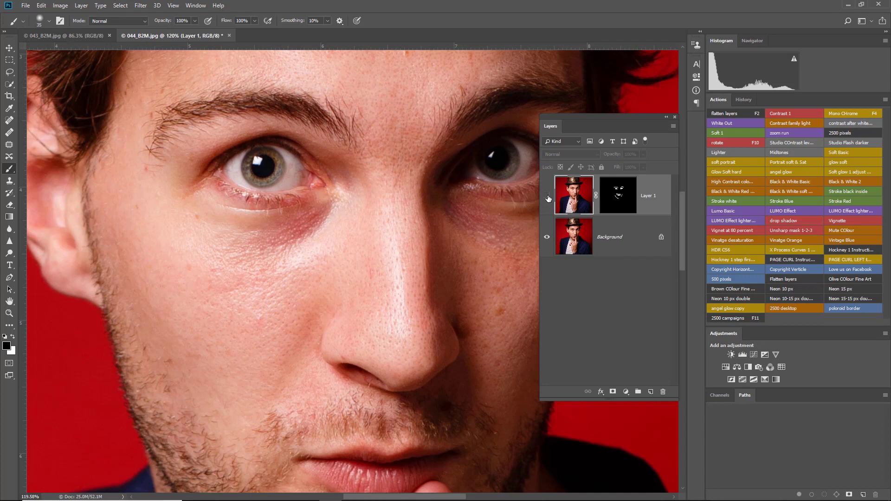
pyautogui.click(618, 244)
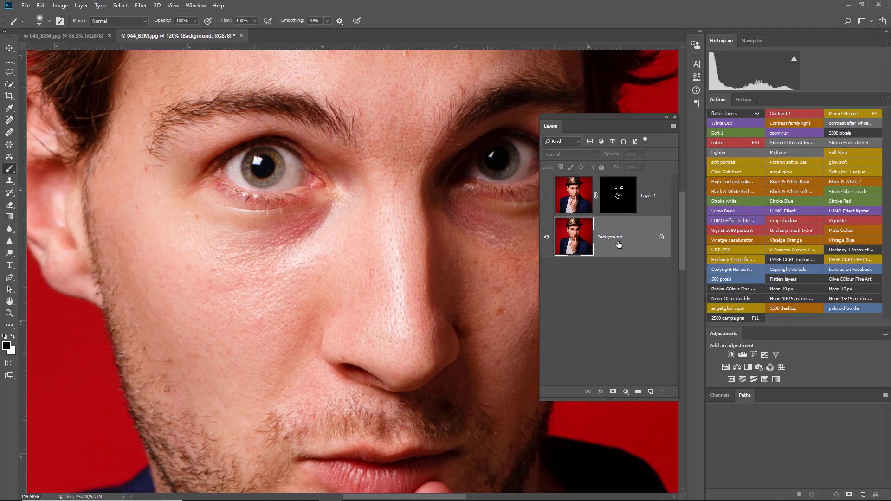
pyautogui.click(625, 392)
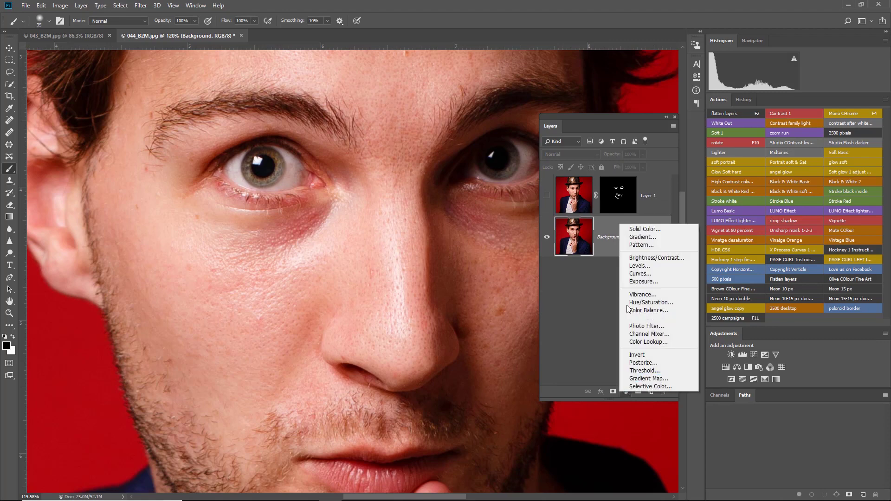
pyautogui.click(632, 267)
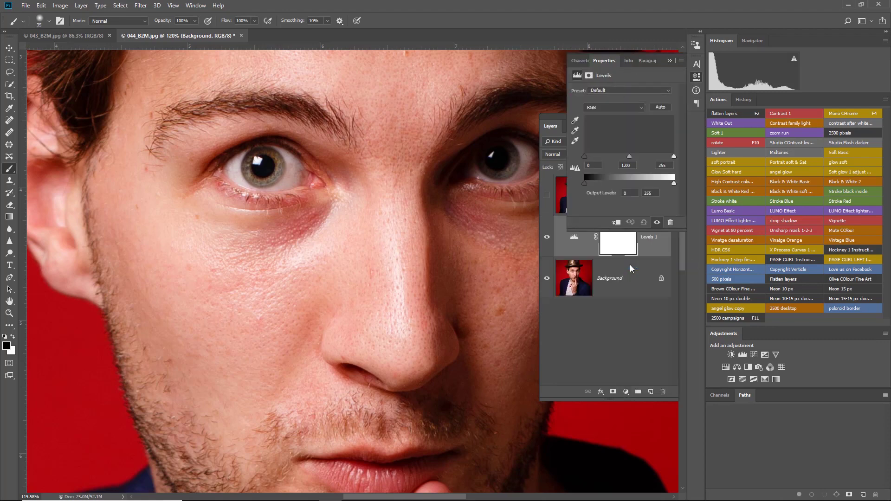
pyautogui.moveTo(583, 156); pyautogui.dragTo(590, 158)
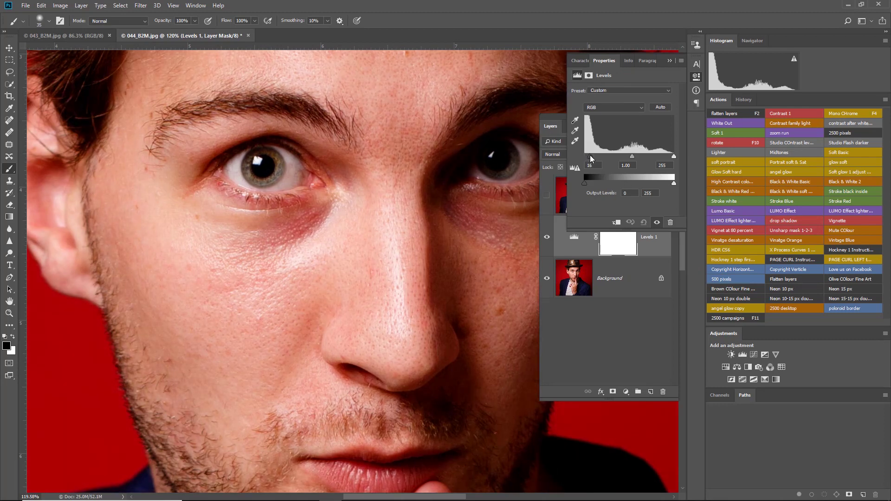
pyautogui.moveTo(673, 156); pyautogui.dragTo(665, 156)
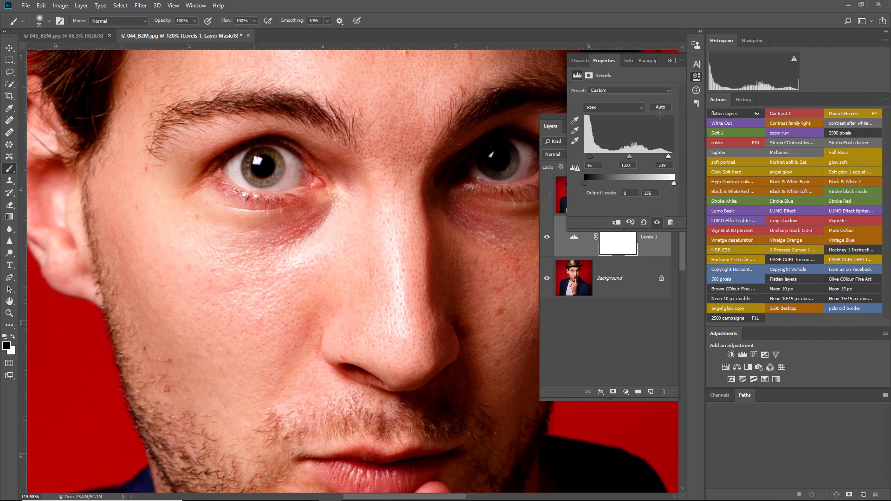
pyautogui.click(669, 61)
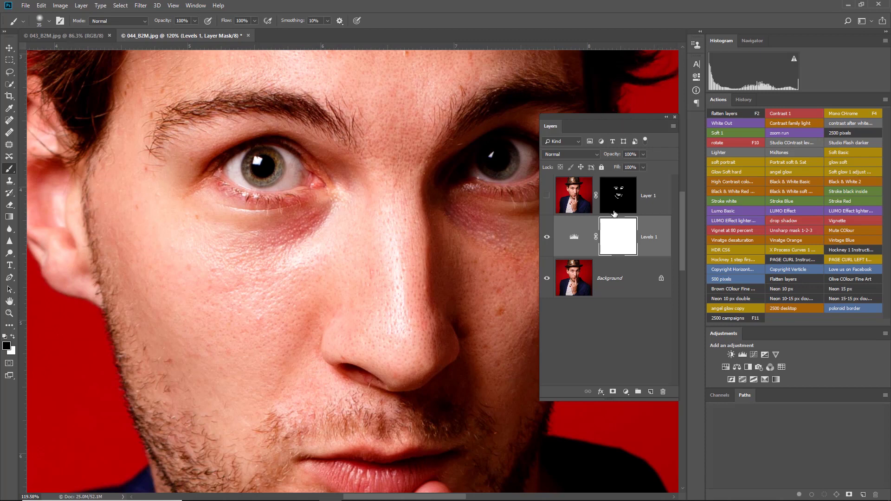
# Delete the Levels adjustment layer and show Layer 1 again.
pyautogui.moveTo(652, 247); pyautogui.dragTo(662, 392)
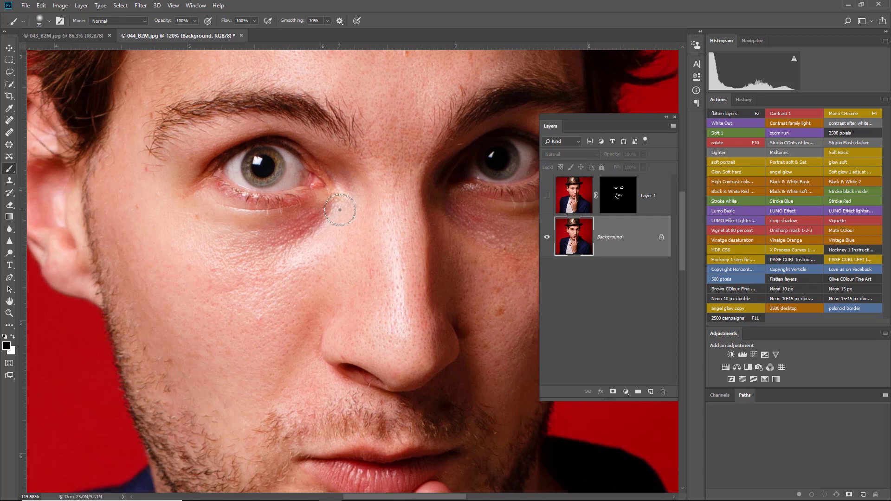
pyautogui.scroll(-3, 330, 212)
pyautogui.scroll(-2, 329, 212)
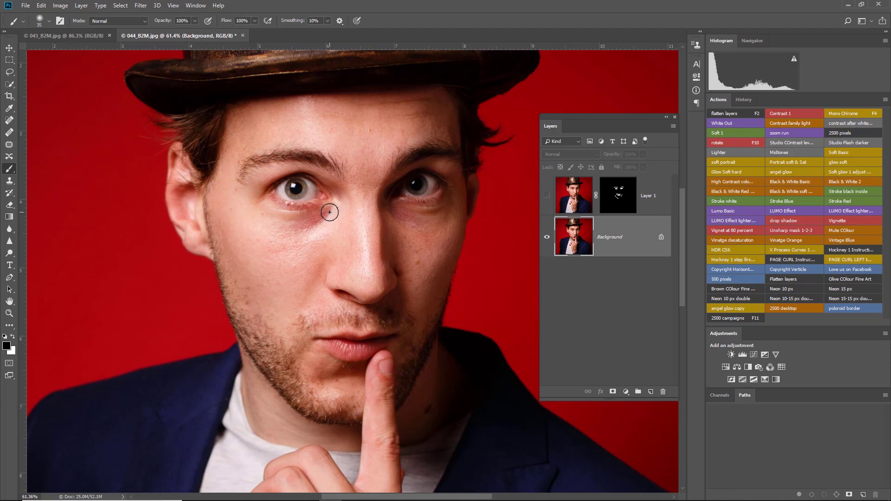
pyautogui.scroll(5, 330, 212)
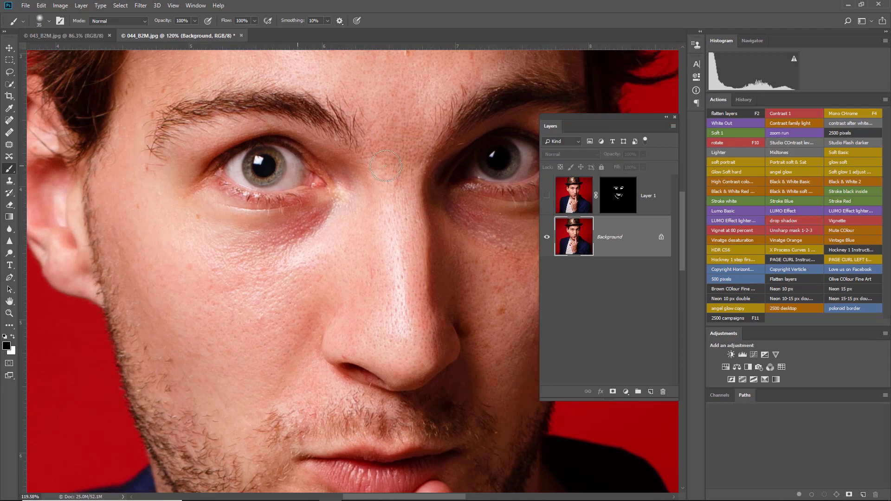
pyautogui.click(547, 197)
# Switch to the 043_B2M.jpg image and centre the face in view.
pyautogui.click(85, 35)
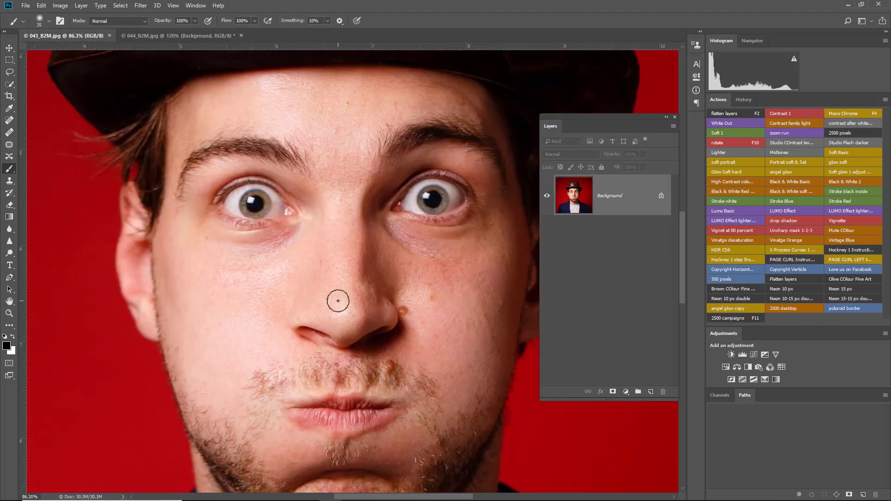
pyautogui.moveTo(338, 299); pyautogui.dragTo(333, 269)
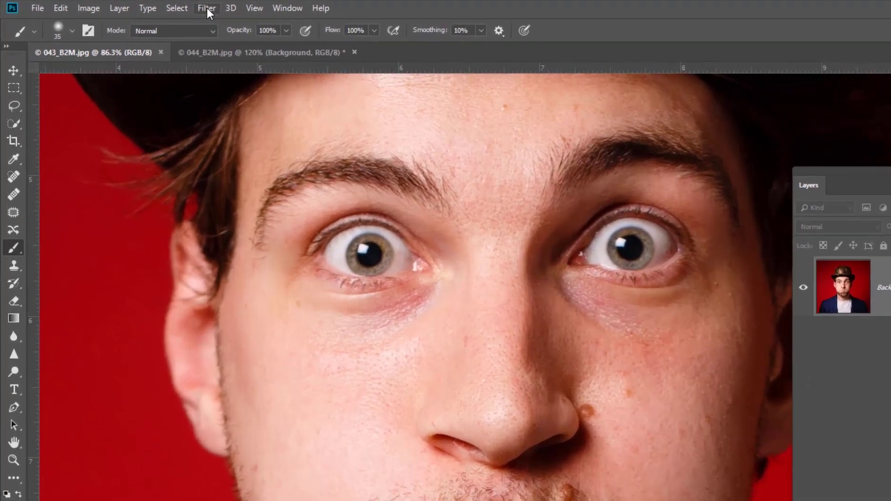
# Try Unsharp Mask with a smaller radius and a higher amount while previewing the eye, and cancel the filter.
pyautogui.click(141, 5)
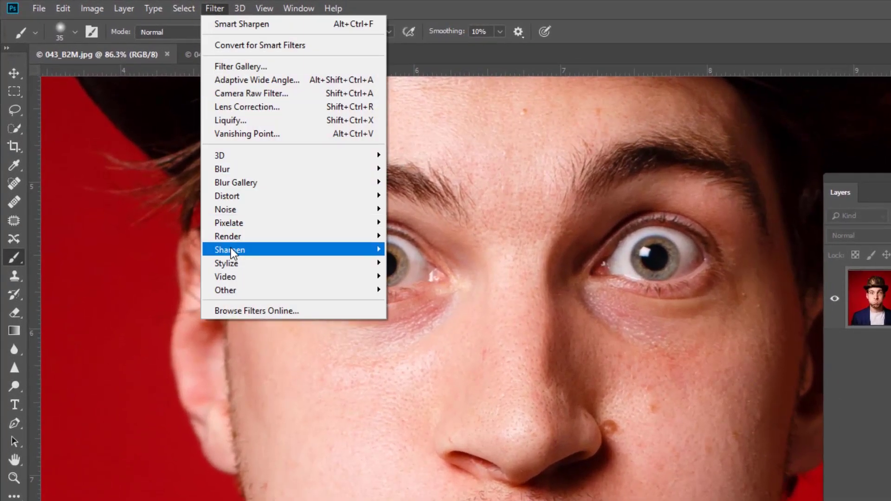
pyautogui.moveTo(263, 258)
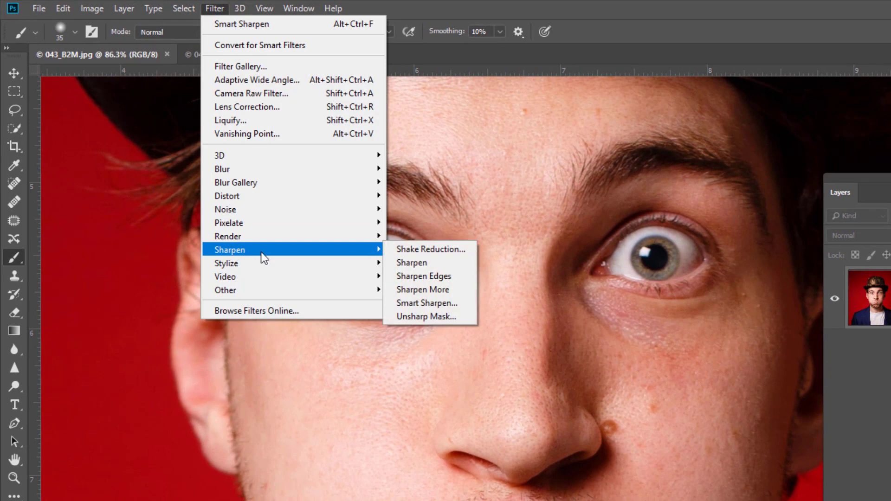
pyautogui.click(434, 316)
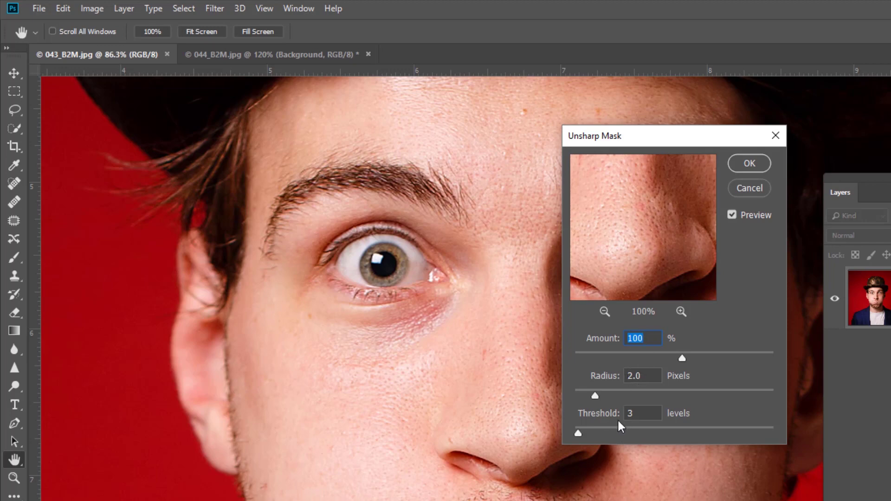
pyautogui.moveTo(618, 187); pyautogui.dragTo(680, 209)
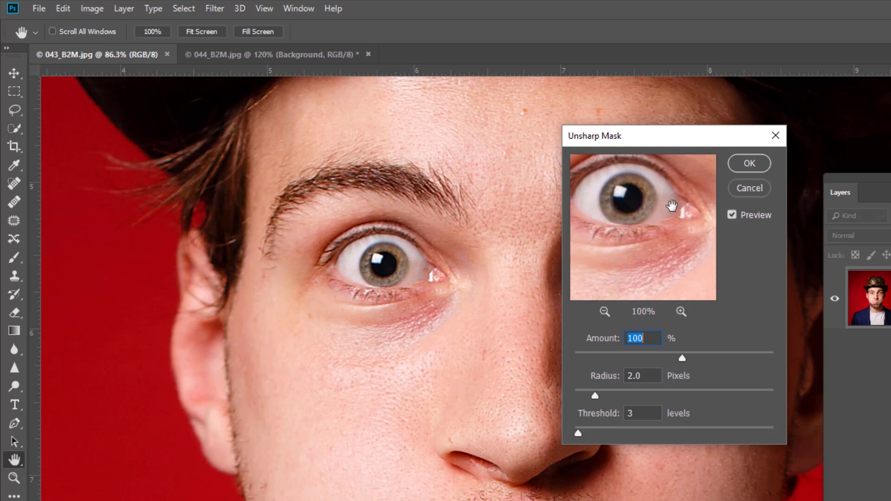
pyautogui.moveTo(619, 191); pyautogui.dragTo(650, 221)
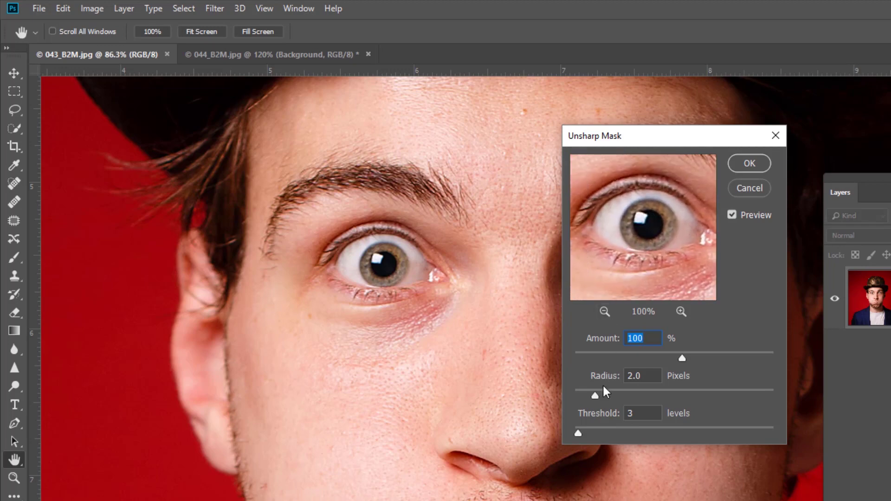
pyautogui.moveTo(595, 393); pyautogui.dragTo(592, 394)
pyautogui.moveTo(681, 356); pyautogui.dragTo(708, 353)
pyautogui.moveTo(591, 395); pyautogui.dragTo(586, 393)
pyautogui.click(750, 194)
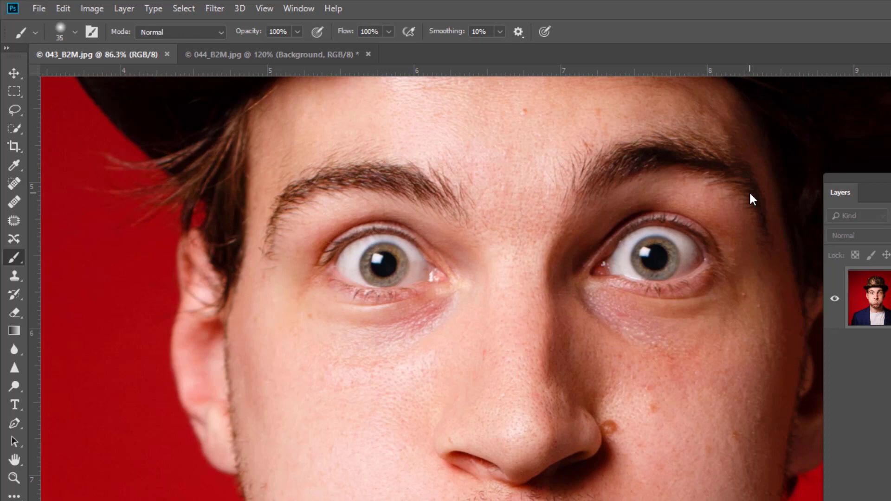
# Start the Smart Sharpen filter, centre its preview on the eye and keep the Custom preset.
pyautogui.click(217, 8)
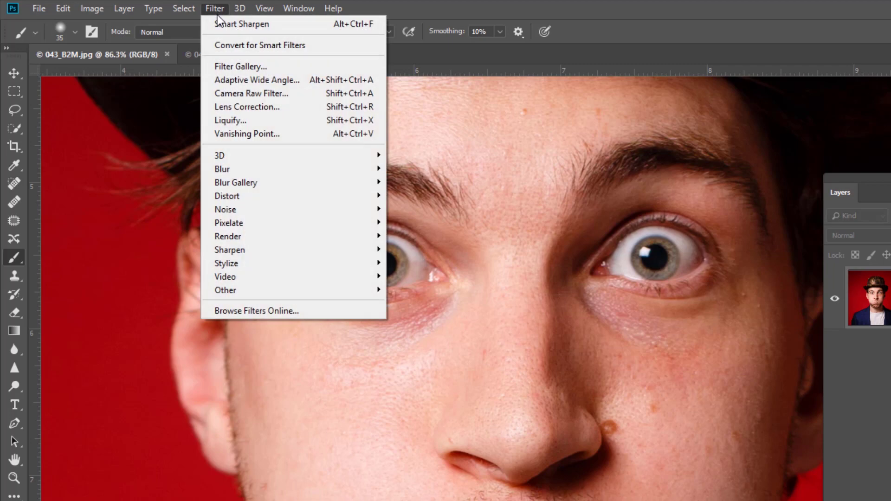
pyautogui.moveTo(257, 250)
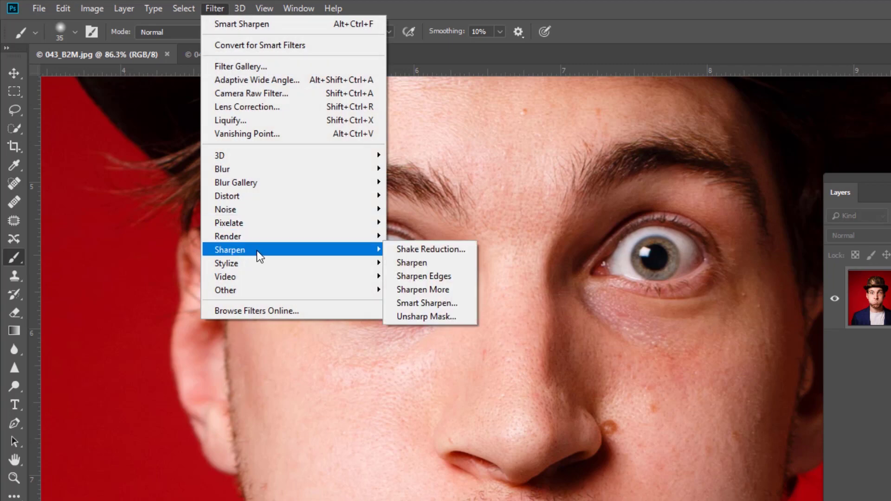
pyautogui.click(421, 303)
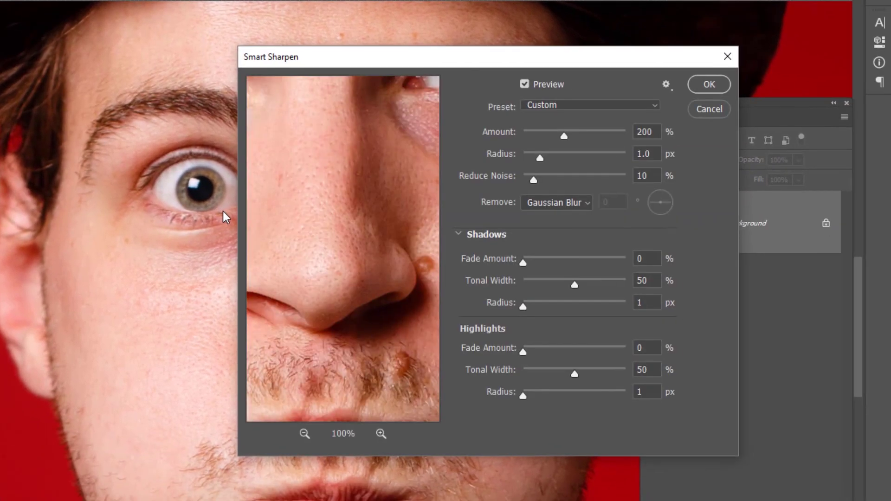
pyautogui.moveTo(292, 229); pyautogui.dragTo(405, 312)
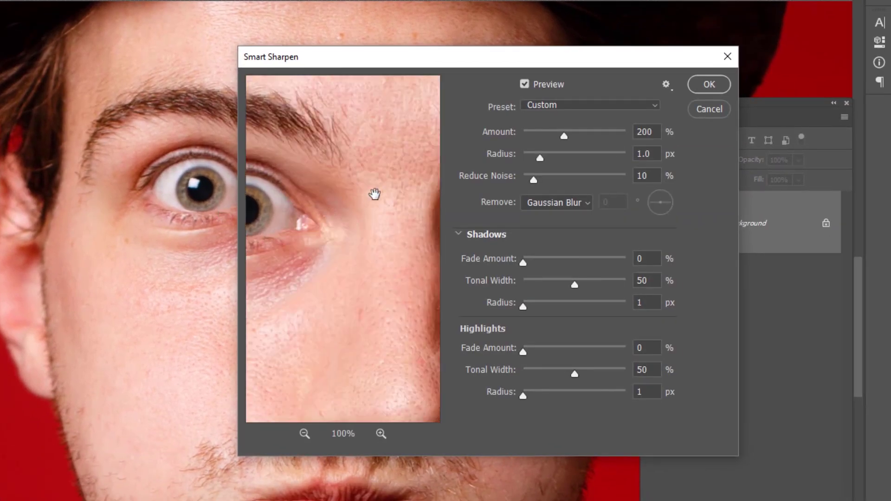
pyautogui.moveTo(294, 209); pyautogui.dragTo(290, 207)
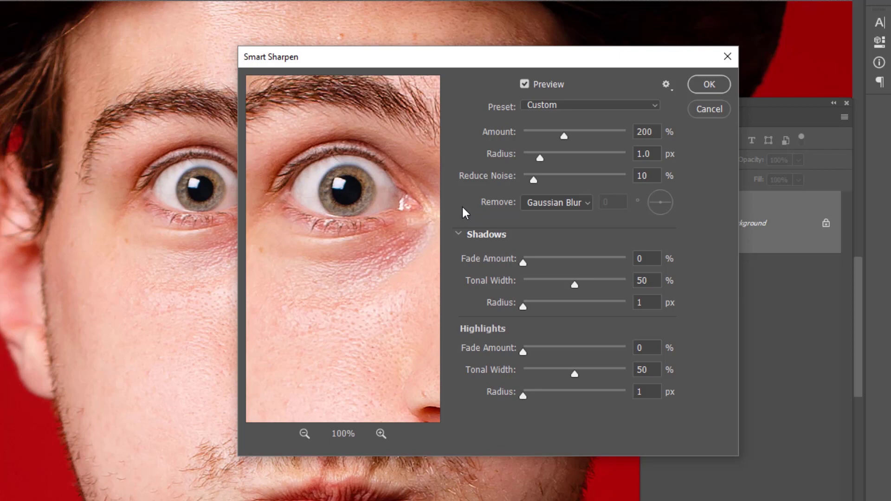
pyautogui.click(576, 106)
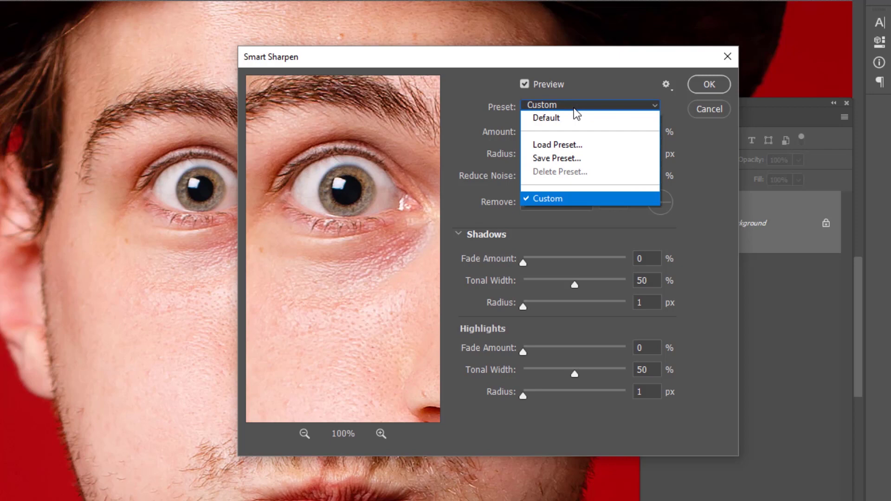
pyautogui.click(591, 78)
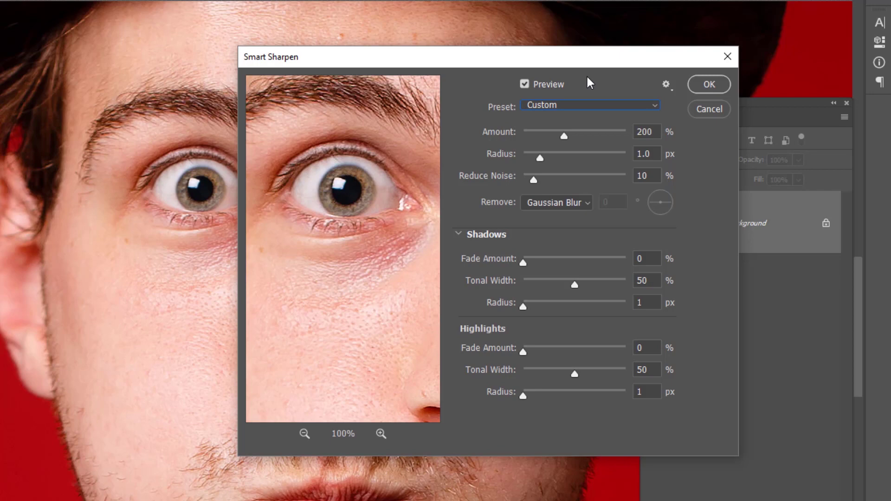
# Compare Gaussian Blur, Lens Blur and Motion Blur as the blur to remove, setting the motion angle to 79°.
pyautogui.click(562, 203)
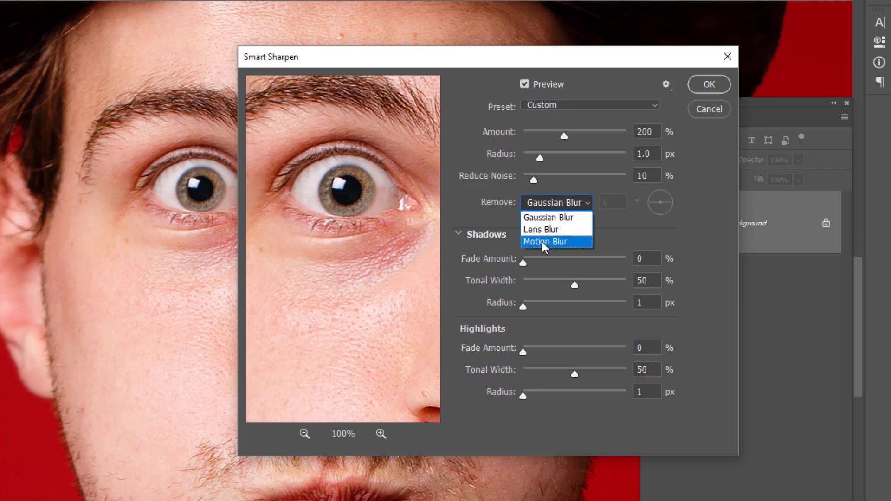
pyautogui.click(540, 219)
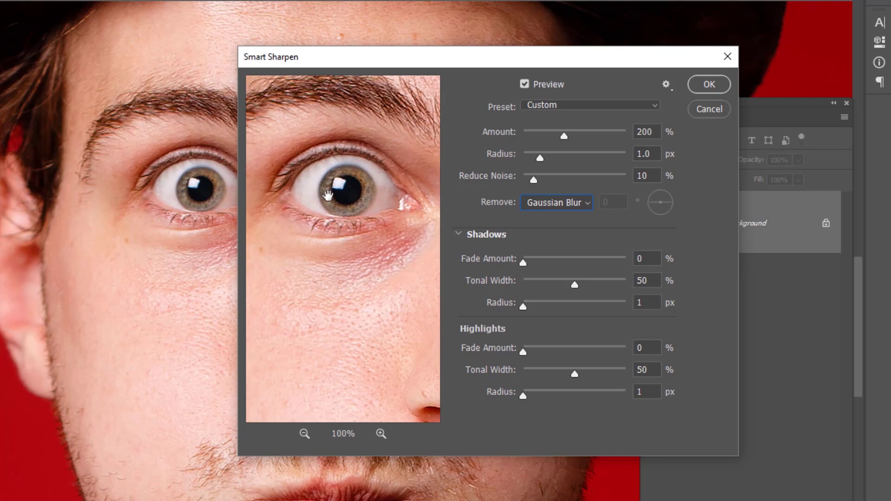
pyautogui.click(536, 203)
pyautogui.click(536, 231)
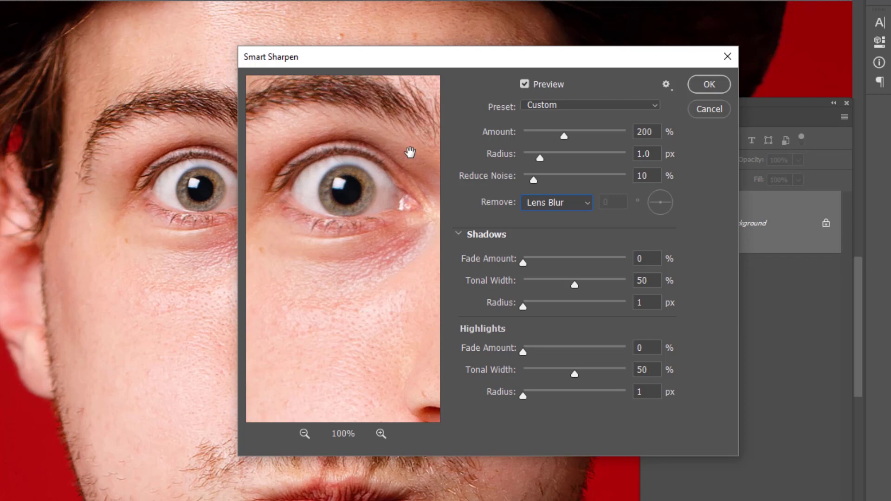
pyautogui.click(547, 207)
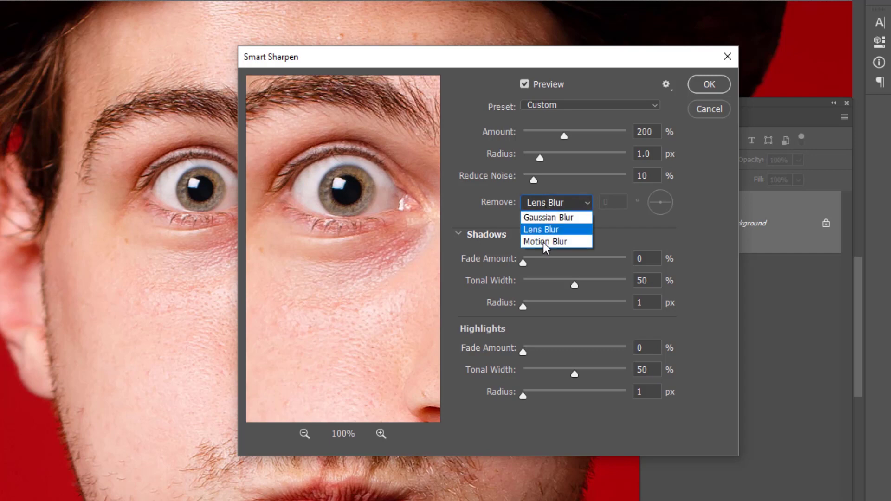
pyautogui.click(546, 241)
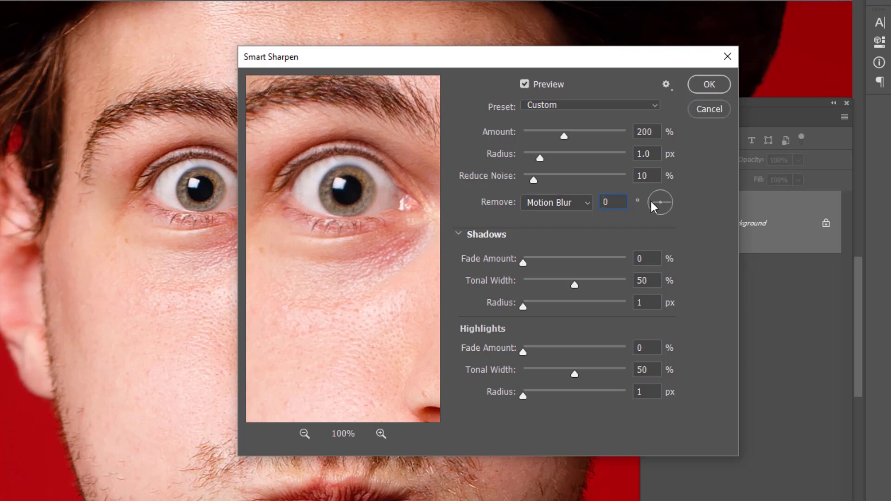
pyautogui.moveTo(661, 201); pyautogui.dragTo(663, 214)
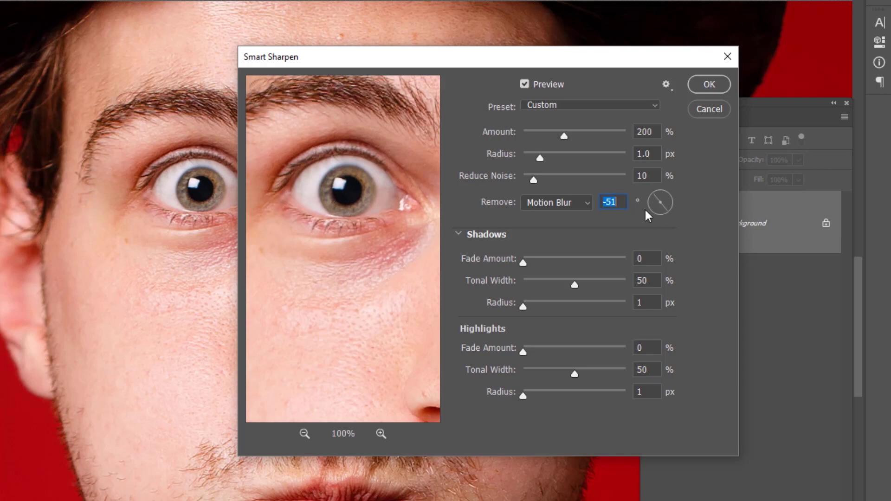
pyautogui.moveTo(670, 219); pyautogui.dragTo(661, 218)
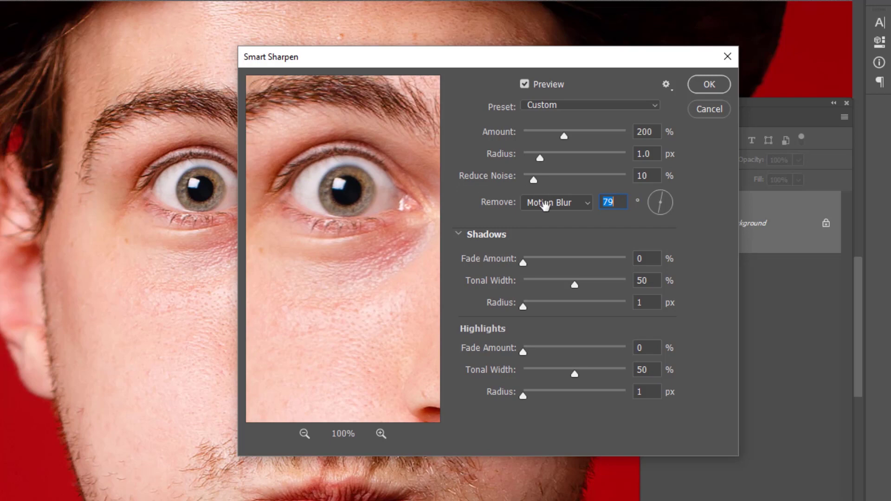
# Choose Gaussian Blur as the blur to remove and apply Smart Sharpen to the image.
pyautogui.click(545, 205)
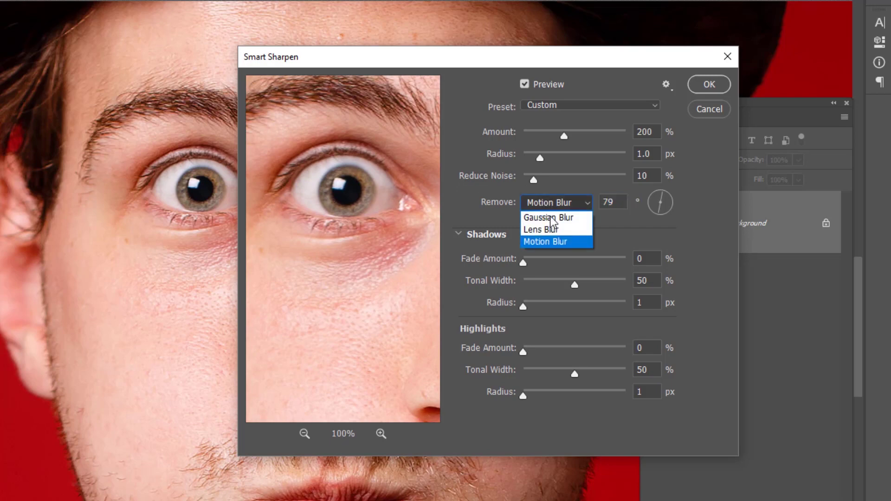
pyautogui.click(550, 216)
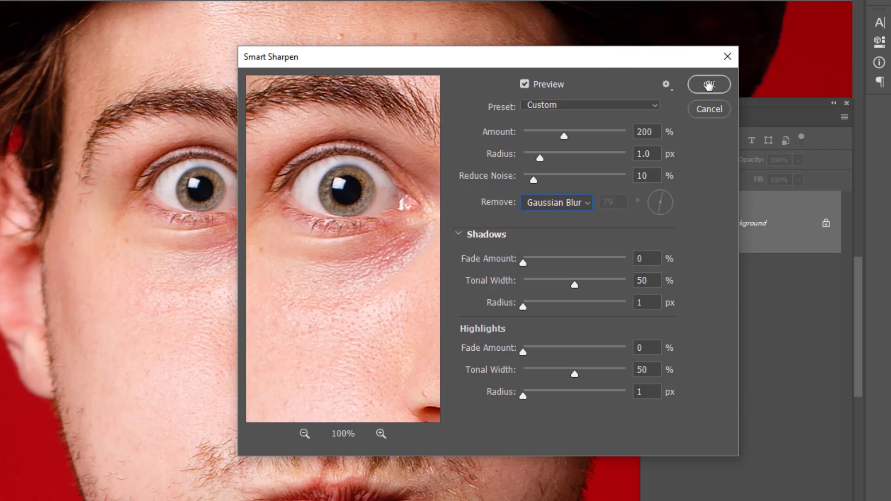
pyautogui.click(709, 85)
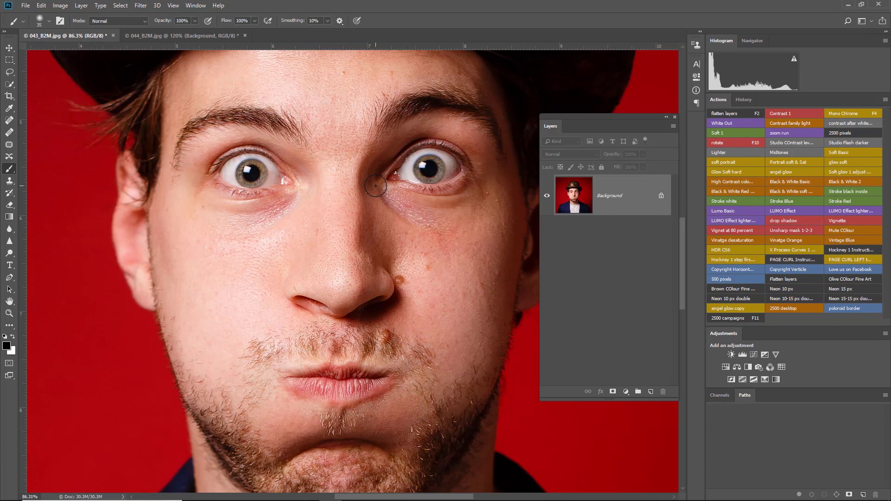
# Undo the Smart Sharpen on the background and duplicate the portrait onto a new layer.
pyautogui.hotkey('ctrl', 'z')
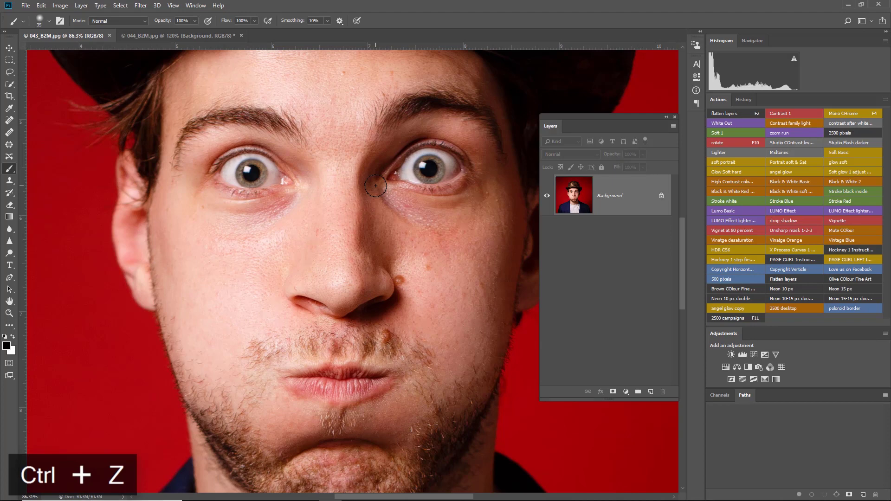
pyautogui.hotkey('ctrl', 'j')
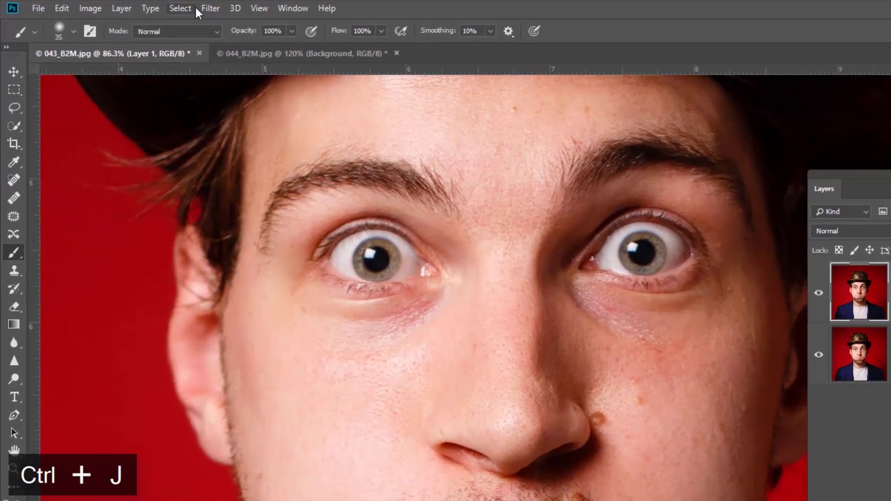
# Apply Smart Sharpen to the duplicate layer with 200% amount, 1.0 px radius, 10% noise reduction and Gaussian Blur removal.
pyautogui.click(140, 6)
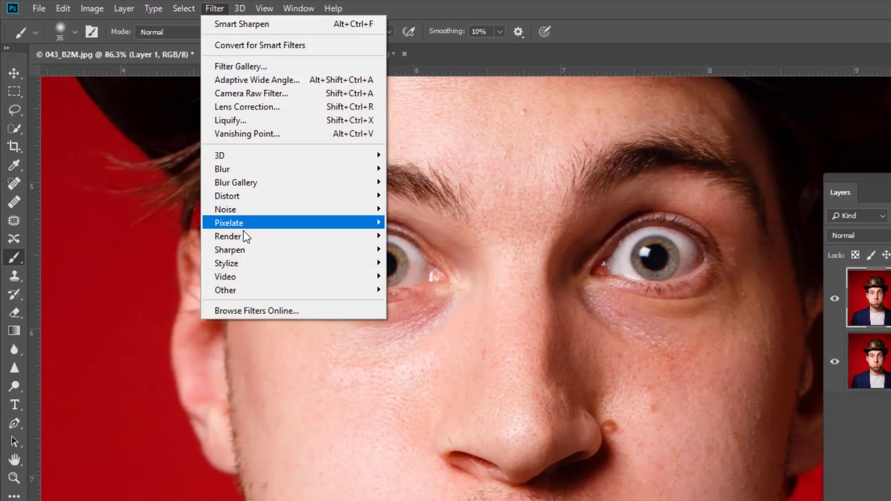
pyautogui.moveTo(243, 252)
pyautogui.click(433, 304)
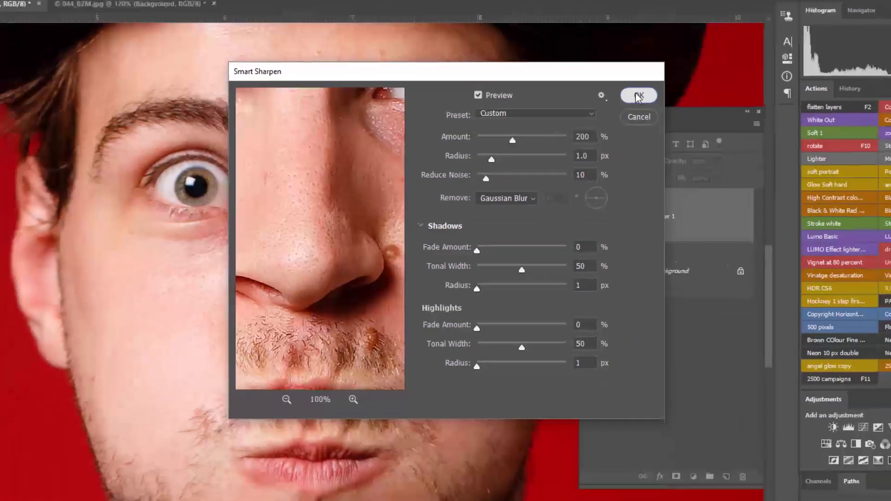
pyautogui.click(671, 90)
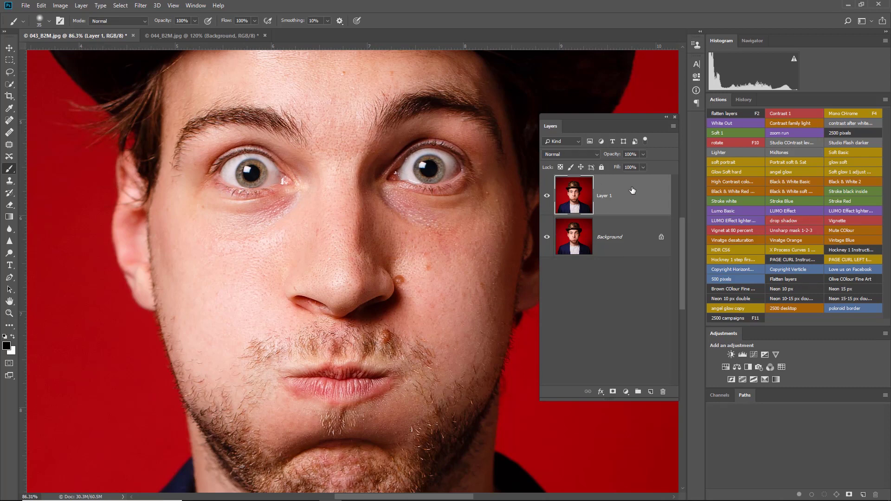
# Add a black mask to the sharpened layer and paint white over both eyes with a 60 px brush.
pyautogui.keyDown('alt'); pyautogui.click(612, 393); pyautogui.keyUp('alt')
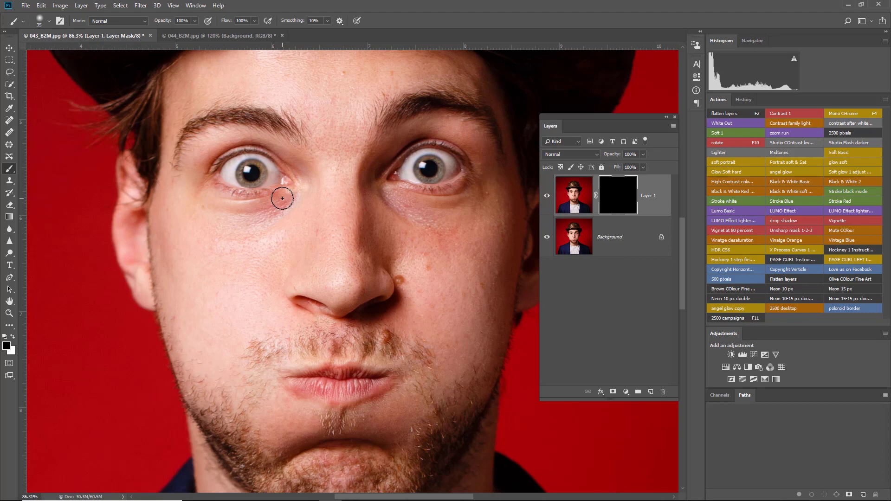
pyautogui.press('x')
pyautogui.press(']')
pyautogui.press(']')
pyautogui.press(']')
pyautogui.press(']')
pyautogui.moveTo(339, 165); pyautogui.dragTo(295, 168)
pyautogui.moveTo(237, 188); pyautogui.dragTo(274, 167)
# Set the brush opacity to 76% and paint white over the lips on the mask with a smaller brush.
pyautogui.moveTo(168, 21); pyautogui.dragTo(155, 23)
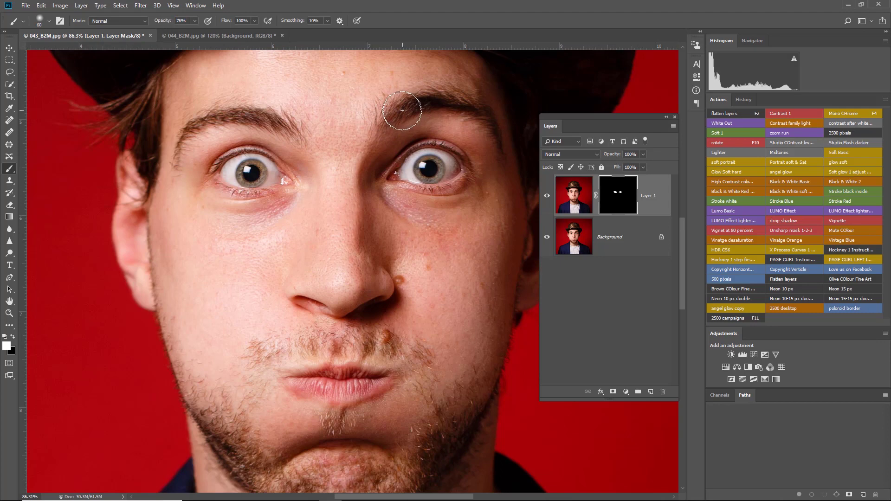
pyautogui.press('[')
pyautogui.press('[')
pyautogui.press('[')
pyautogui.moveTo(363, 359); pyautogui.dragTo(367, 237)
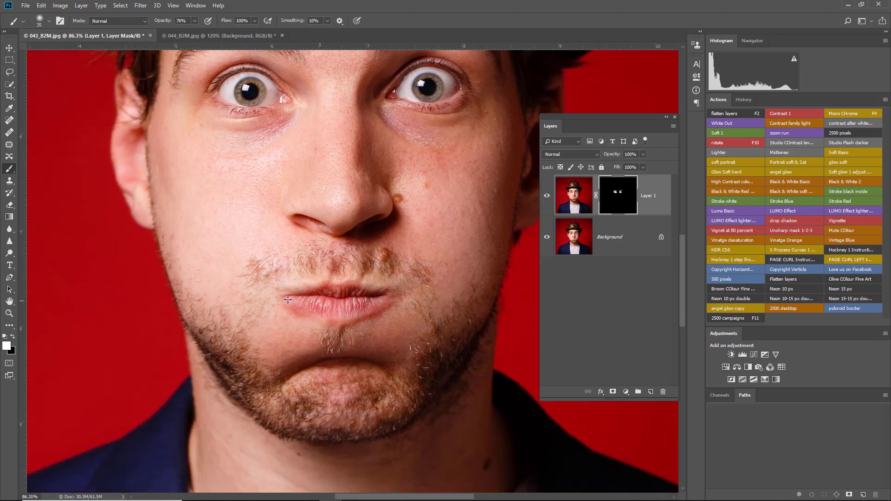
pyautogui.moveTo(367, 299)
pyautogui.mouseDown()
pyautogui.moveTo(302, 269)
pyautogui.moveTo(378, 274)
pyautogui.mouseUp()
# Set the brush opacity to 53% and paint the beard into the mask with a 50 px brush.
pyautogui.moveTo(165, 21); pyautogui.dragTo(154, 21)
pyautogui.press(']')
pyautogui.press(']')
pyautogui.moveTo(444, 381); pyautogui.dragTo(436, 362)
pyautogui.moveTo(380, 232); pyautogui.dragTo(389, 321)
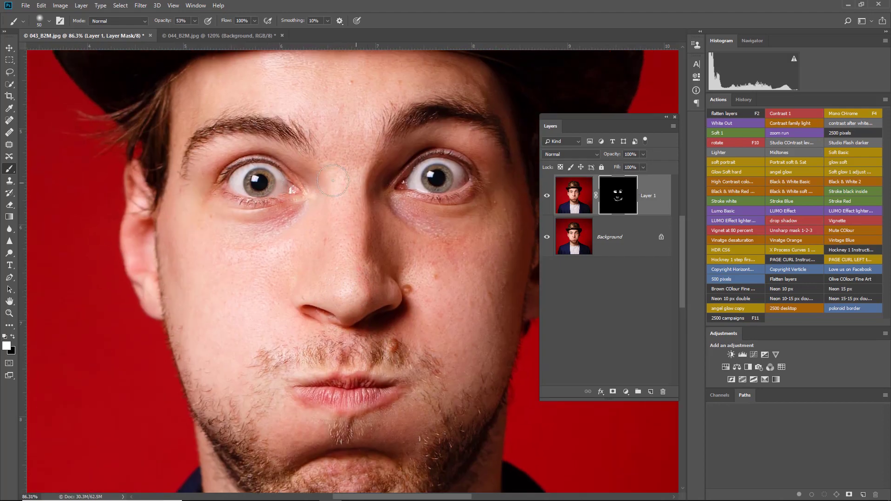
# Reduce the brush to 35 px and touch up the mask beside the eye at 53% opacity.
pyautogui.press('[')
pyautogui.press('[')
pyautogui.press('[')
pyautogui.moveTo(490, 164)
pyautogui.mouseDown()
pyautogui.moveTo(379, 152)
pyautogui.moveTo(437, 149)
pyautogui.moveTo(480, 159)
pyautogui.mouseUp()
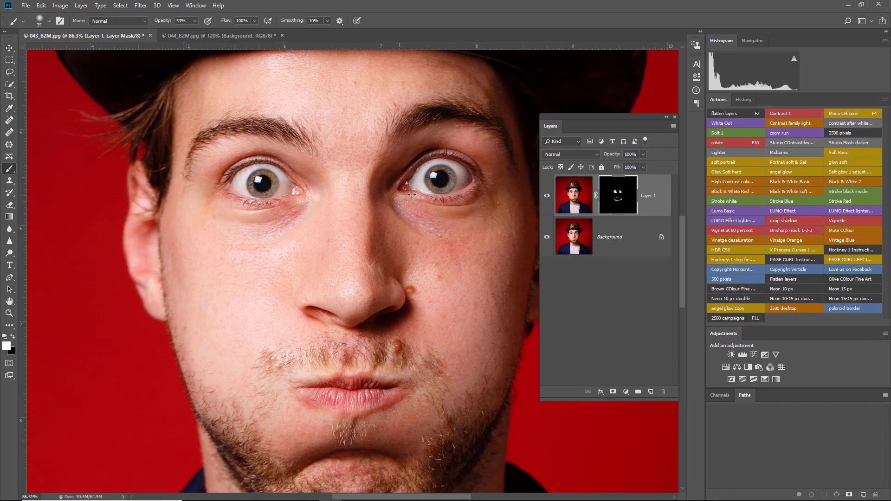
# Compare the eyes with and without sharpening by hiding and showing the masked layer and disabling and enabling its mask.
pyautogui.scroll(5, 413, 190)
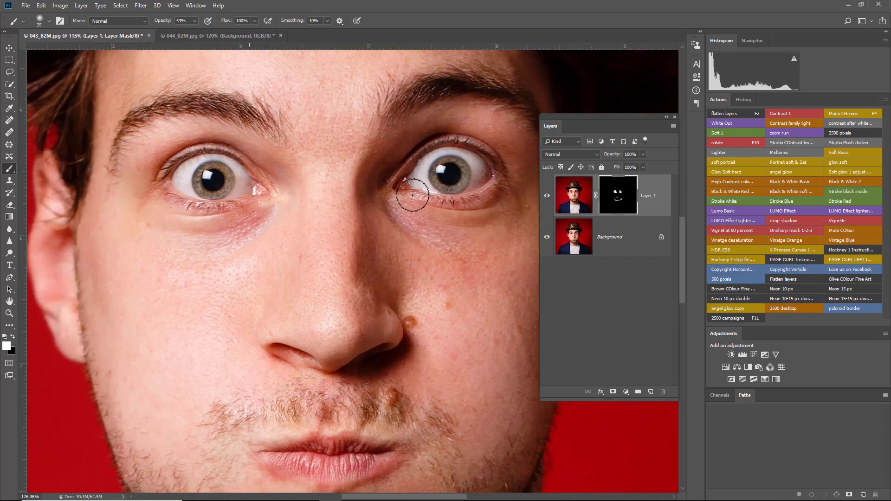
pyautogui.hscroll(-2, 346, 211)
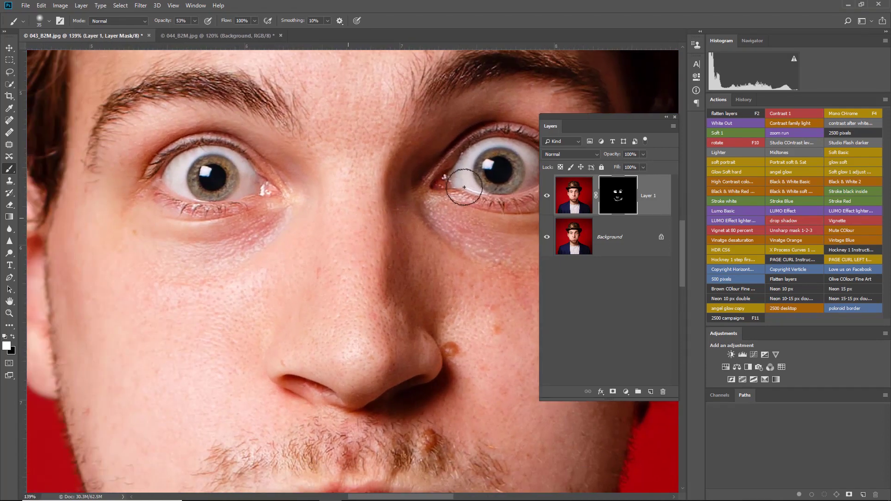
pyautogui.click(547, 199)
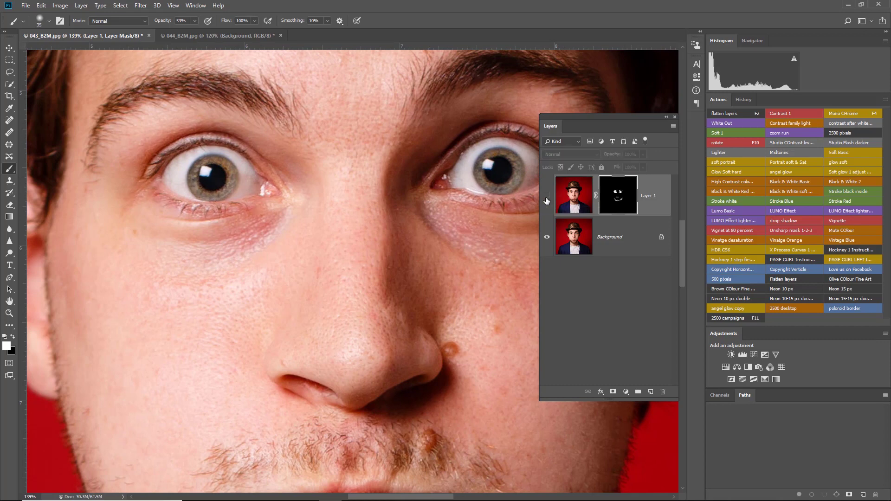
pyautogui.click(546, 199)
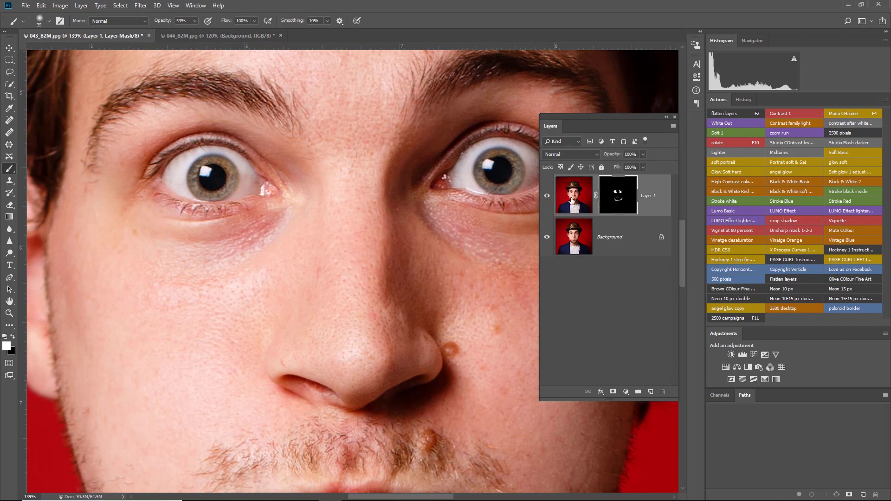
pyautogui.keyDown('shift'); pyautogui.click(621, 197); pyautogui.keyUp('shift')
pyautogui.keyDown('shift'); pyautogui.click(621, 197); pyautogui.keyUp('shift')
pyautogui.press('m')
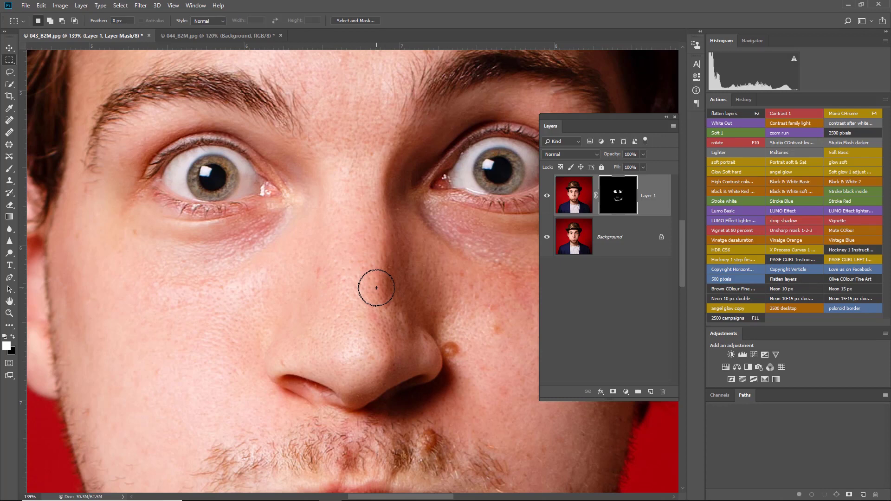
pyautogui.hotkey('ctrl', 'z')
pyautogui.hotkey('ctrl', 'z')
# Switch to the 044_B2M.jpg document and delete its existing masked Layer 1.
pyautogui.click(211, 36)
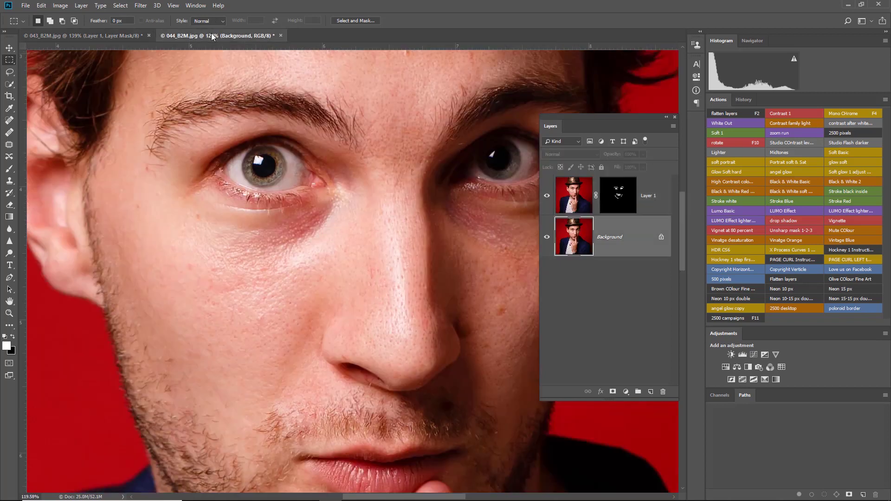
pyautogui.press('x')
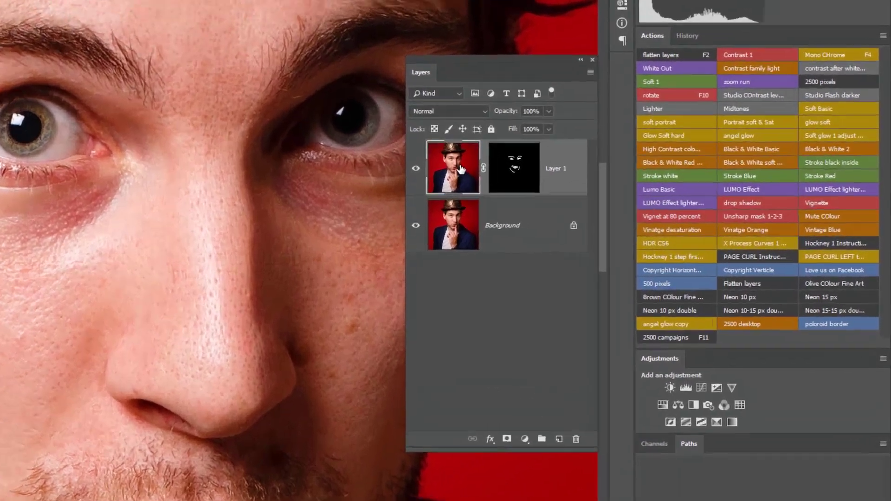
pyautogui.moveTo(661, 206); pyautogui.dragTo(661, 388)
pyautogui.moveTo(555, 444); pyautogui.dragTo(557, 448)
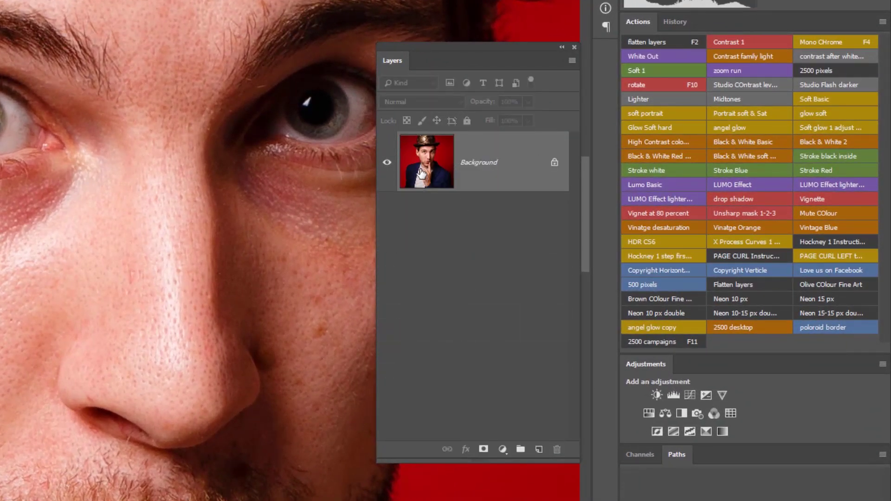
# Duplicate the Background layer and start Smart Sharpen on the copy with its preview centred on the eye.
pyautogui.moveTo(422, 173); pyautogui.dragTo(538, 449)
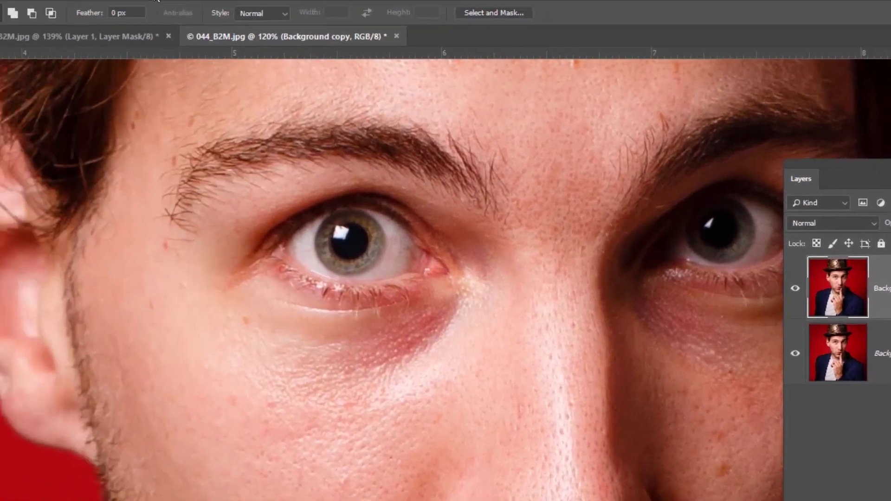
pyautogui.click(156, 0)
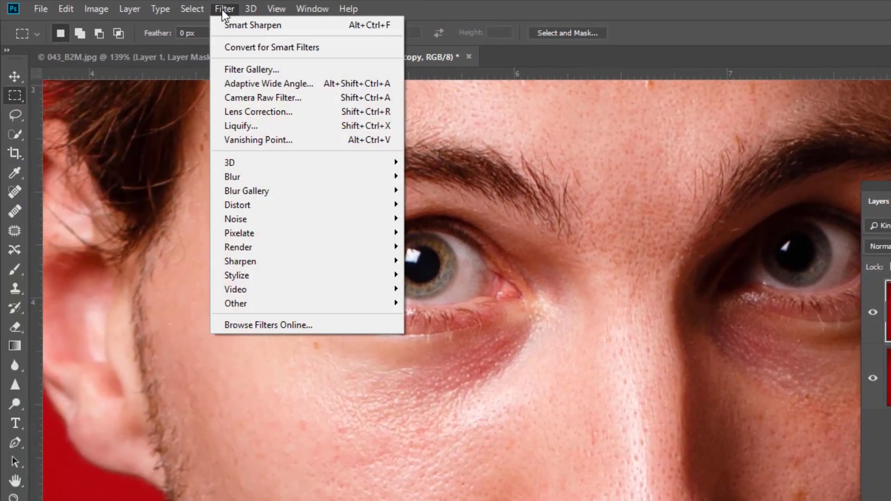
pyautogui.moveTo(250, 263)
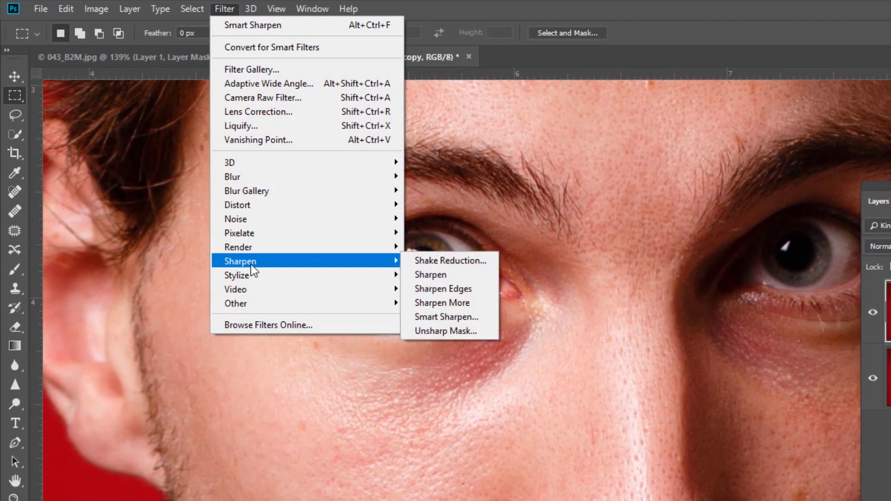
pyautogui.click(444, 316)
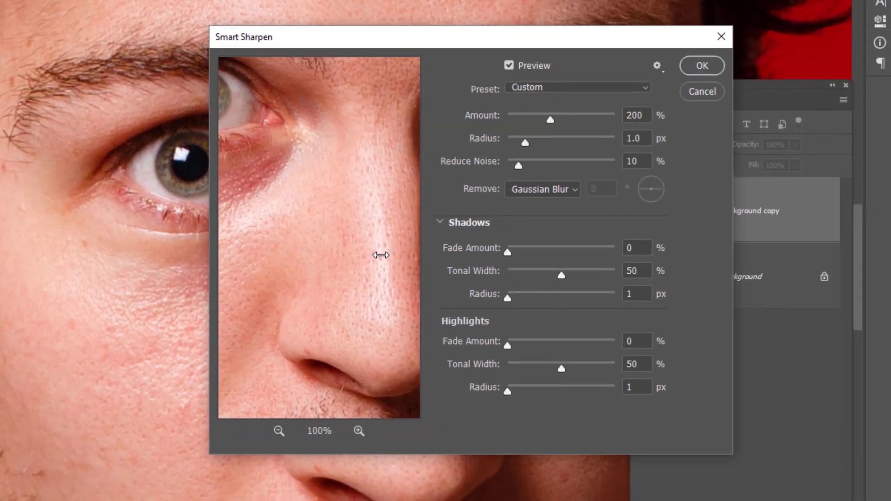
pyautogui.moveTo(325, 200); pyautogui.dragTo(239, 139)
pyautogui.moveTo(319, 183); pyautogui.dragTo(326, 180)
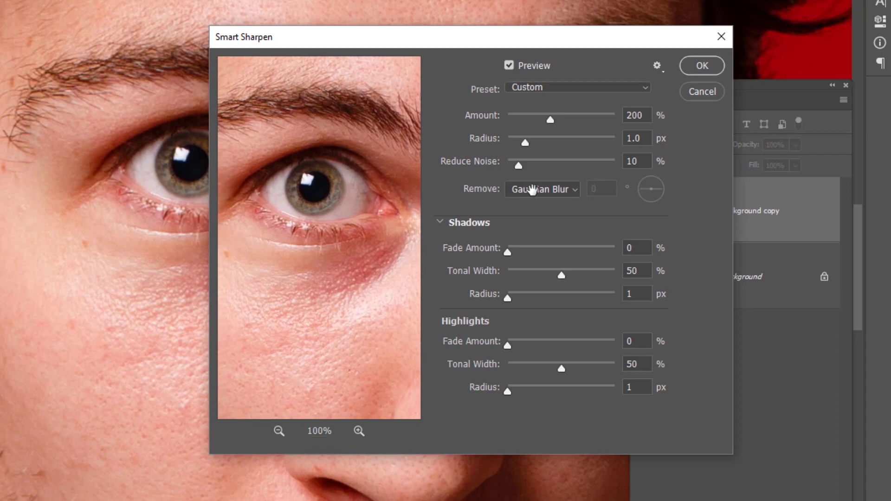
# Choose Lens Blur as the blur to remove and apply Smart Sharpen to the copy.
pyautogui.click(533, 190)
pyautogui.click(529, 218)
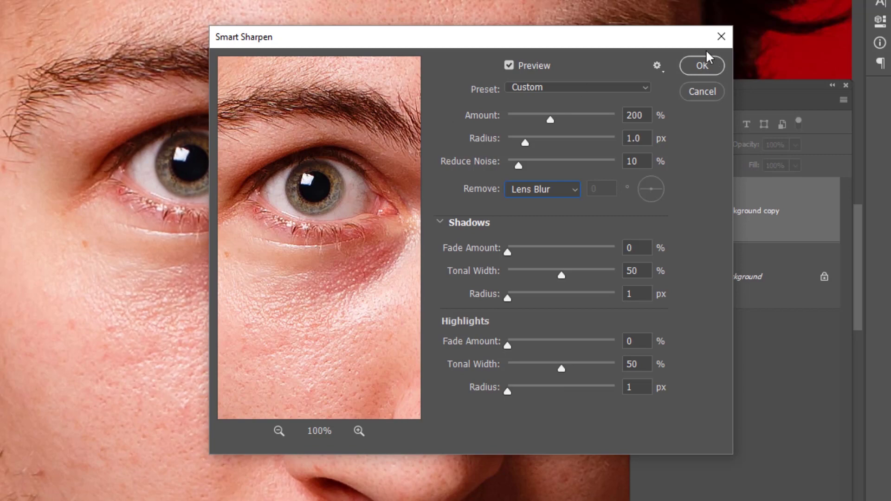
pyautogui.click(700, 66)
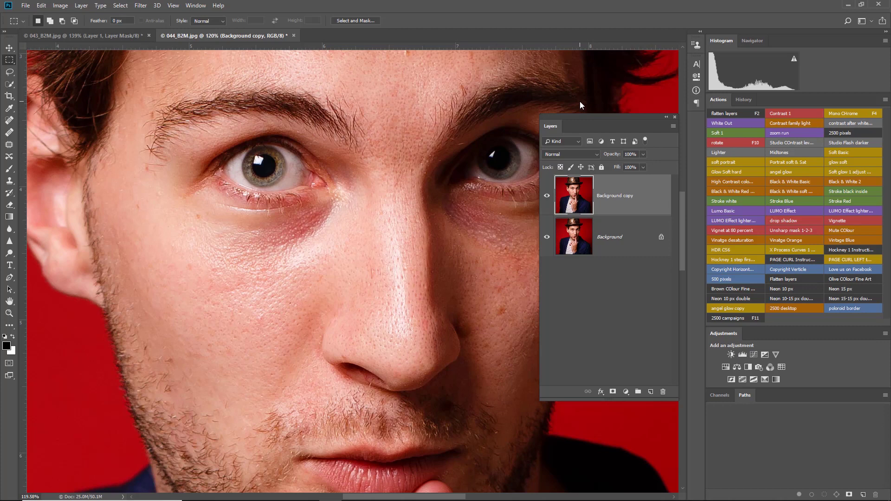
# Add a black mask to the sharpened copy and paint white over both eyes, raising the brush opacity to 100%.
pyautogui.keyDown('alt'); pyautogui.click(613, 392); pyautogui.keyUp('alt')
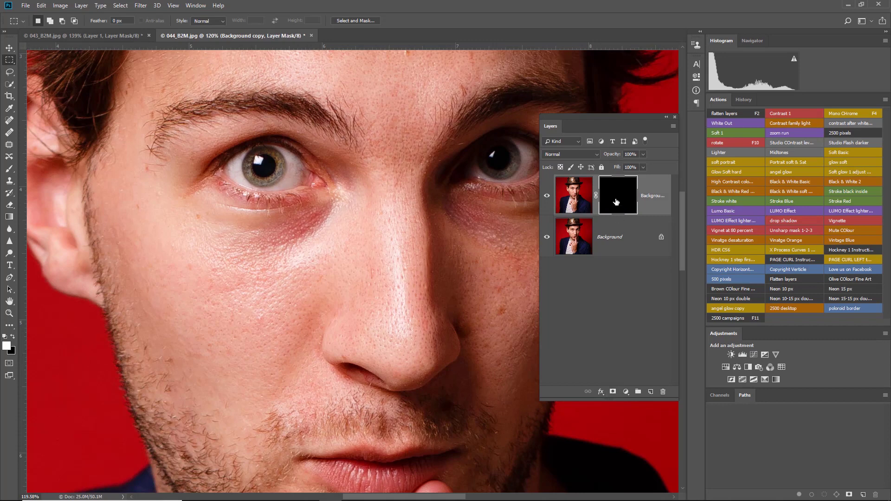
pyautogui.press('b')
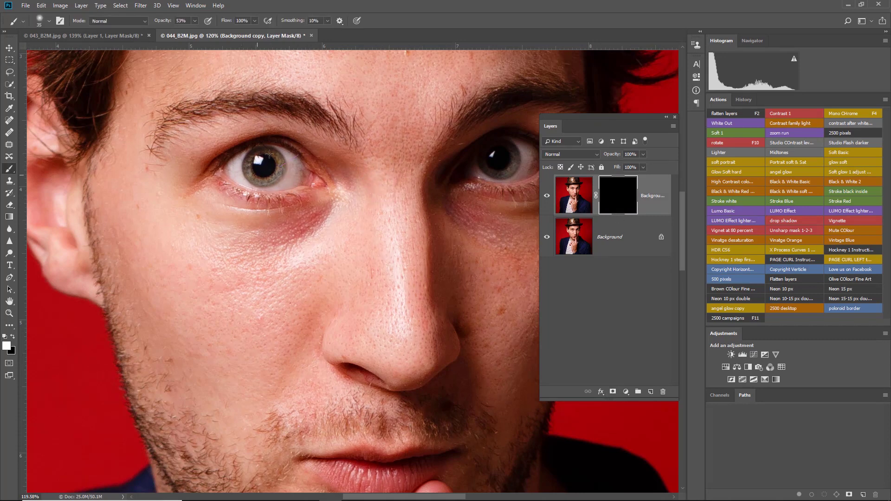
pyautogui.click(296, 178)
pyautogui.press('0')
pyautogui.click(496, 151)
pyautogui.moveTo(511, 174)
pyautogui.mouseDown()
pyautogui.moveTo(427, 186)
pyautogui.moveTo(428, 198)
pyautogui.mouseUp()
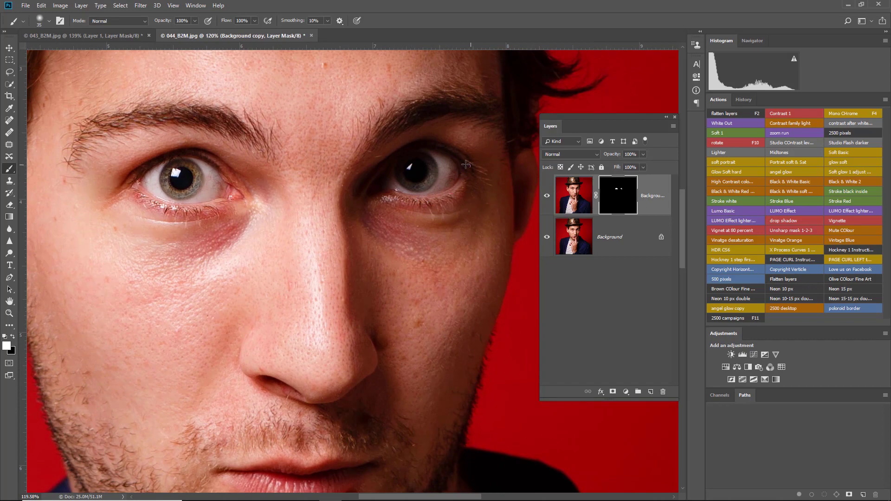
pyautogui.moveTo(469, 169); pyautogui.dragTo(415, 171)
pyautogui.moveTo(172, 180); pyautogui.dragTo(189, 176)
# Paint white over the lips on the mask with a 20 px brush, setting the opacity to 90%.
pyautogui.press('[')
pyautogui.press('[')
pyautogui.press('[')
pyautogui.moveTo(453, 272); pyautogui.dragTo(461, 152)
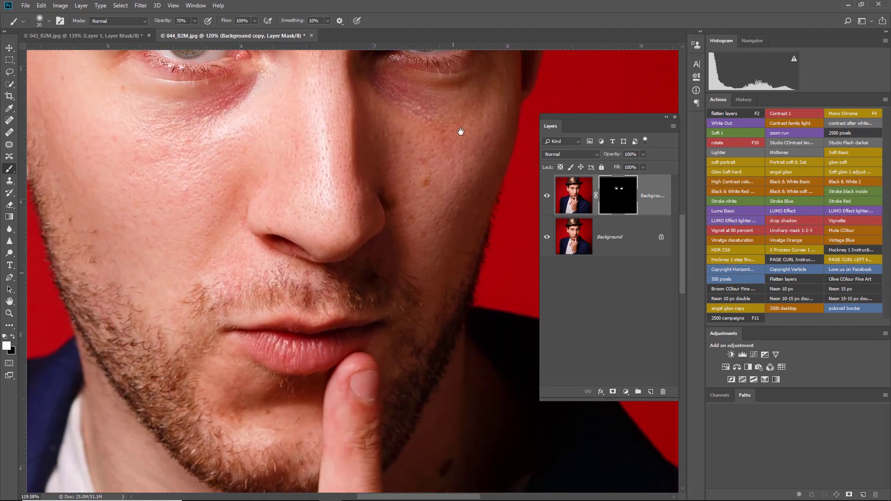
pyautogui.moveTo(271, 337); pyautogui.dragTo(297, 340)
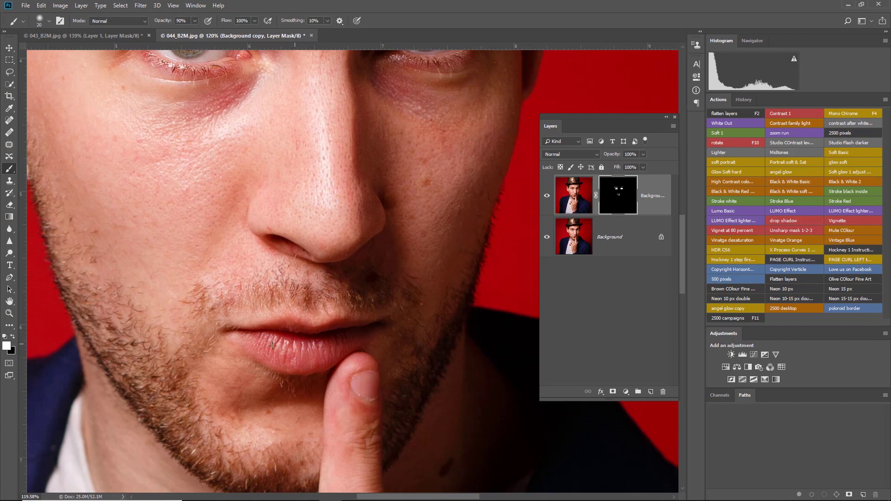
pyautogui.press('9')
# Lower the brush opacity to 35% and paint the facial hair into the mask with a 40 px brush.
pyautogui.press('7')
pyautogui.scroll(-3, 171, 372)
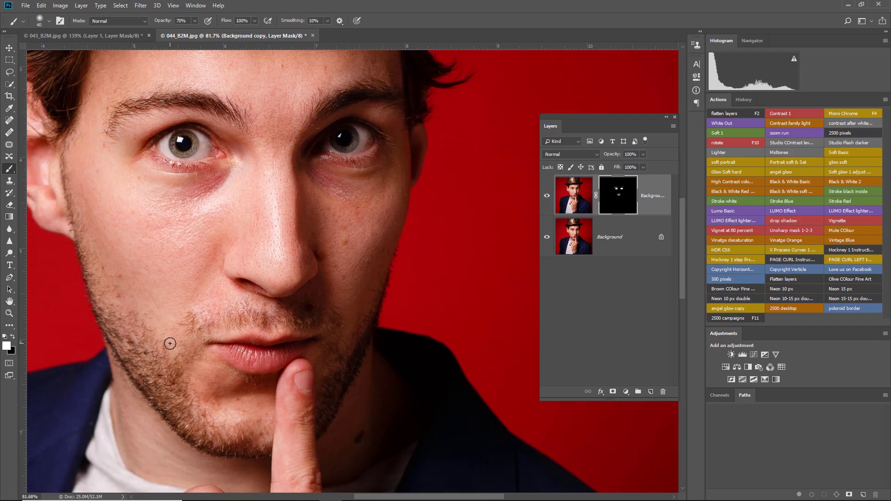
pyautogui.press('3')
pyautogui.press('5')
pyautogui.moveTo(149, 169); pyautogui.dragTo(163, 171)
# Review the whole portrait and the face up close, hiding and showing the sharpened copy to compare.
pyautogui.scroll(-5, 288, 283)
pyautogui.scroll(-2, 301, 289)
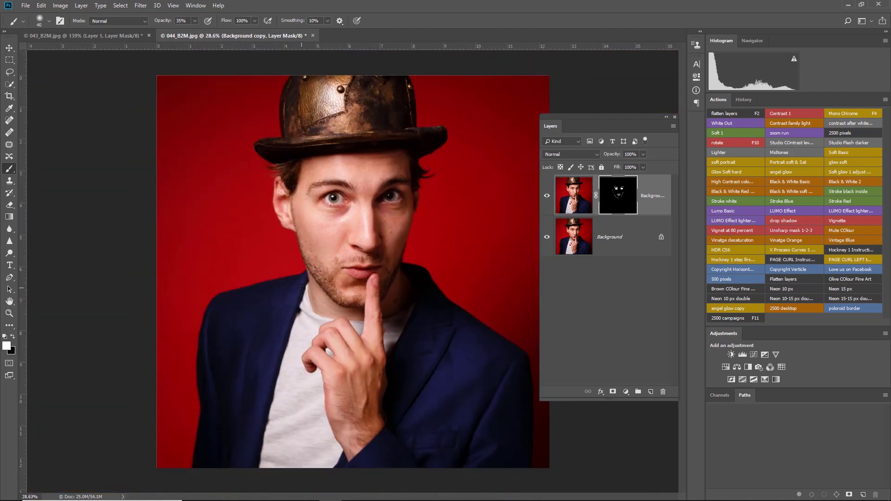
pyautogui.scroll(6, 404, 227)
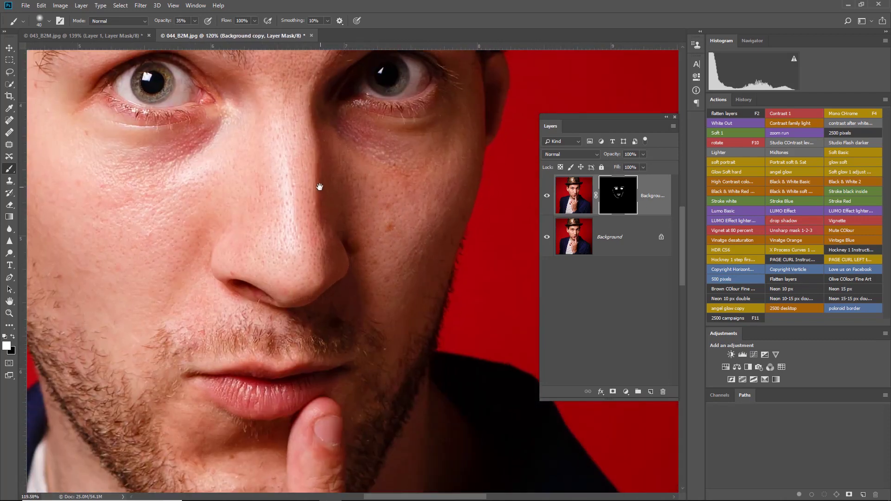
pyautogui.moveTo(319, 186); pyautogui.dragTo(393, 282)
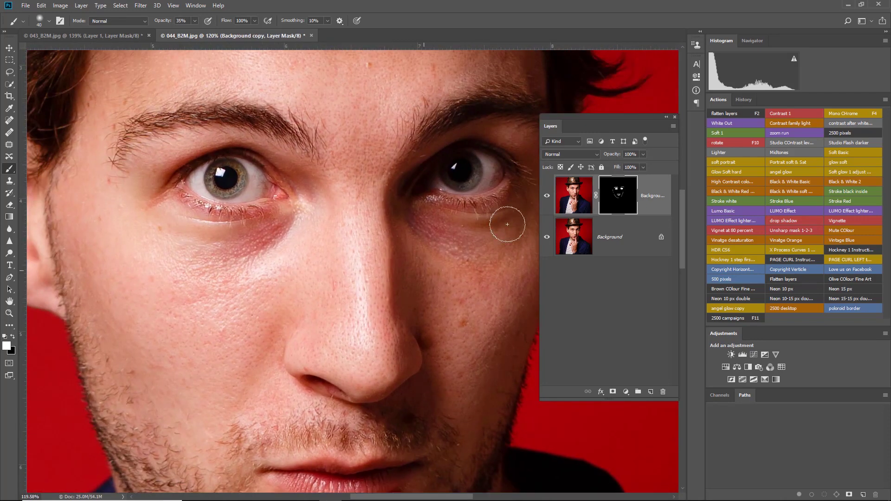
pyautogui.click(547, 197)
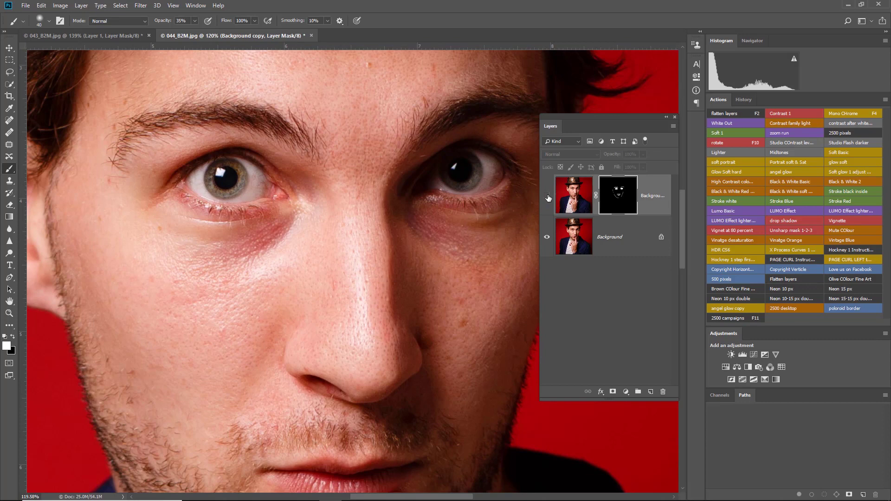
pyautogui.click(546, 197)
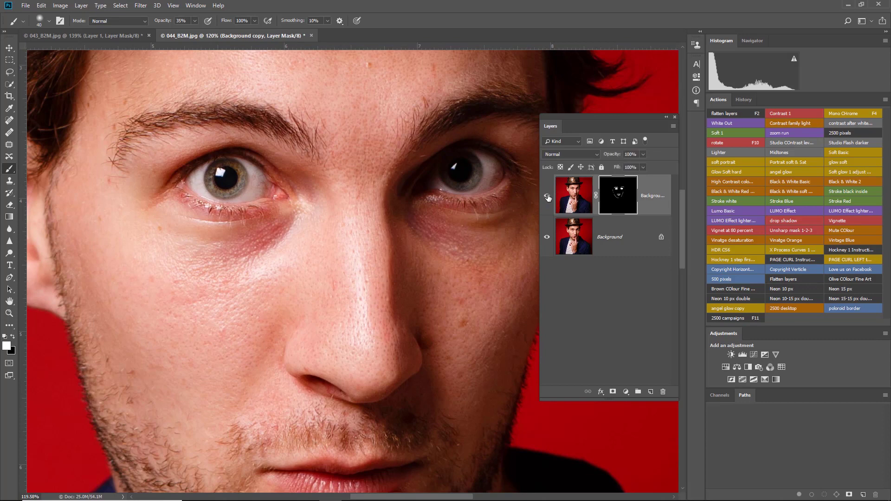